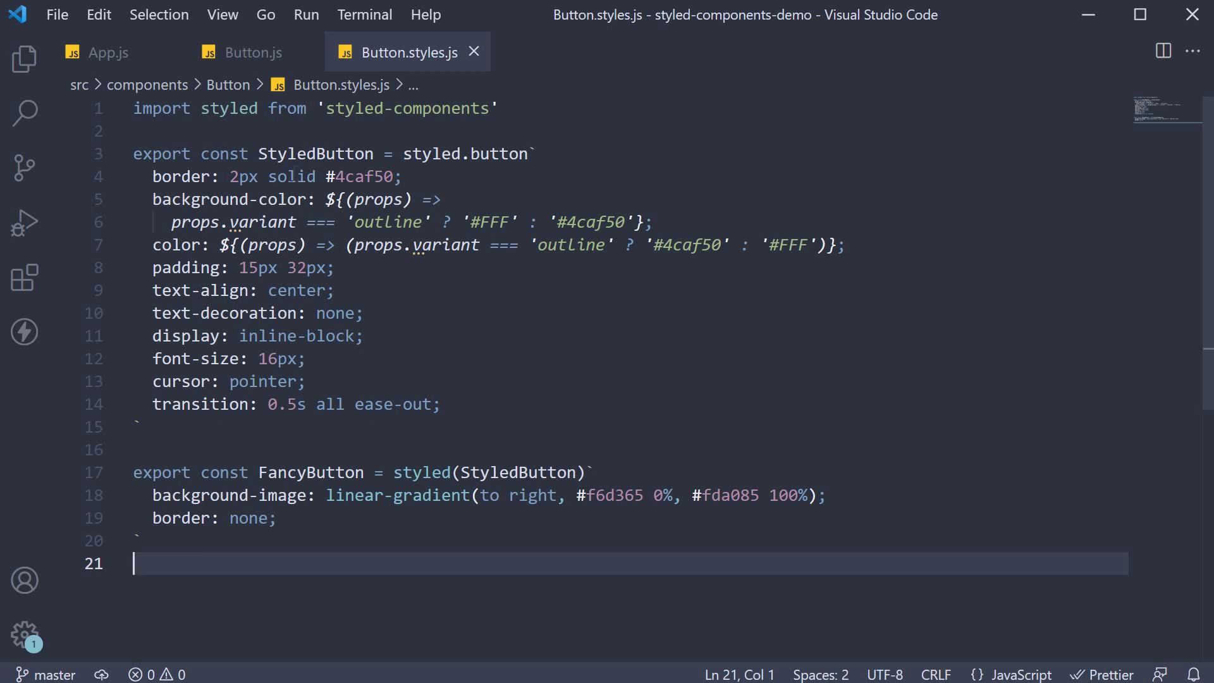
Insert an empty &:hover { } block after StyledButton's transition rule on line 14.
{"action": "double_click", "coordinate": [319, 154]}
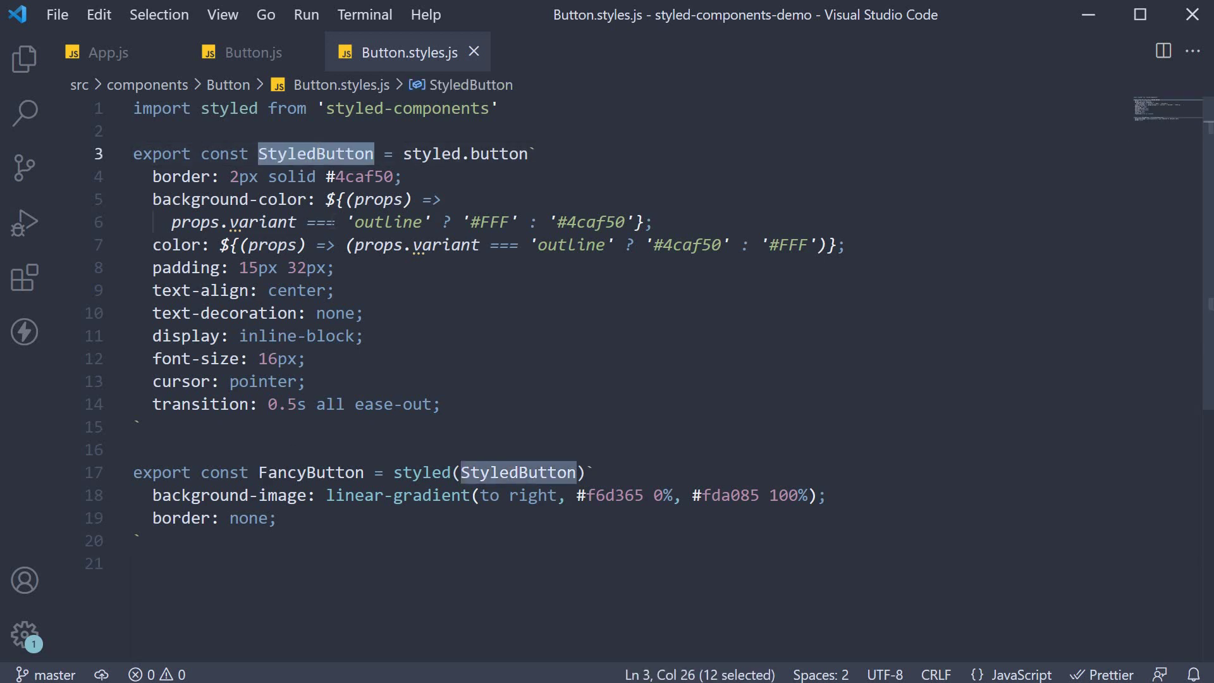
{"action": "left_click", "coordinate": [492, 412]}
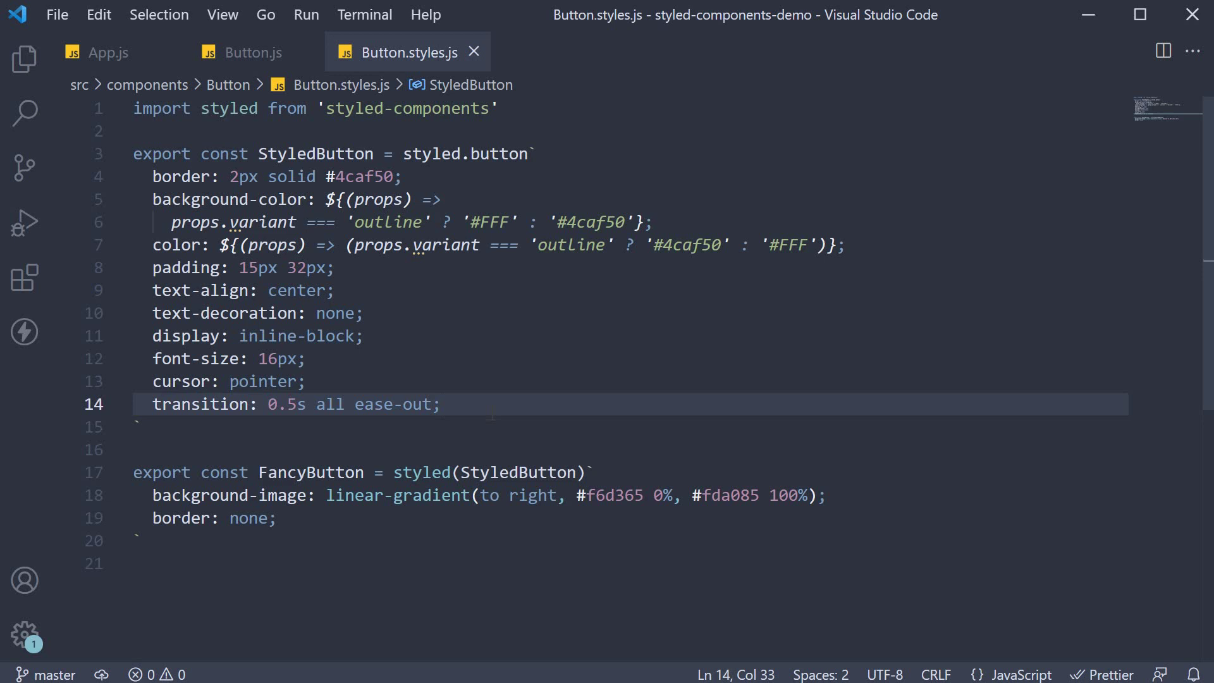
{"action": "key", "text": "Return"}
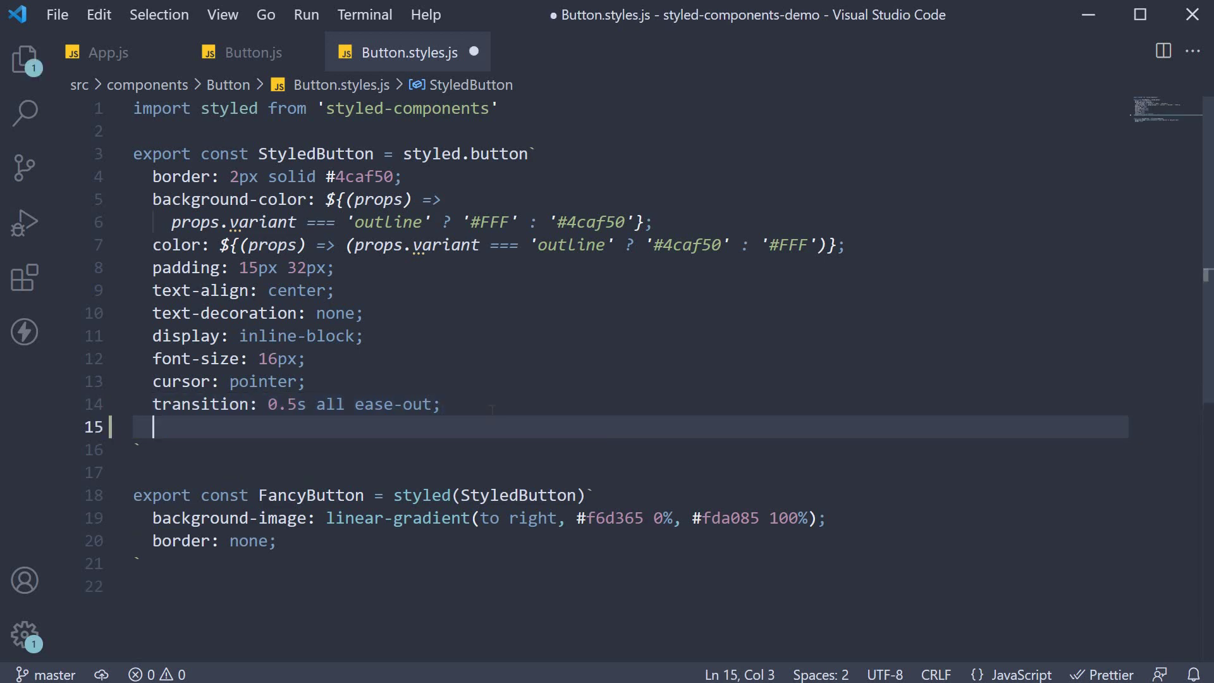
{"action": "type", "text": "&:"}
{"action": "type", "text": "hover"}
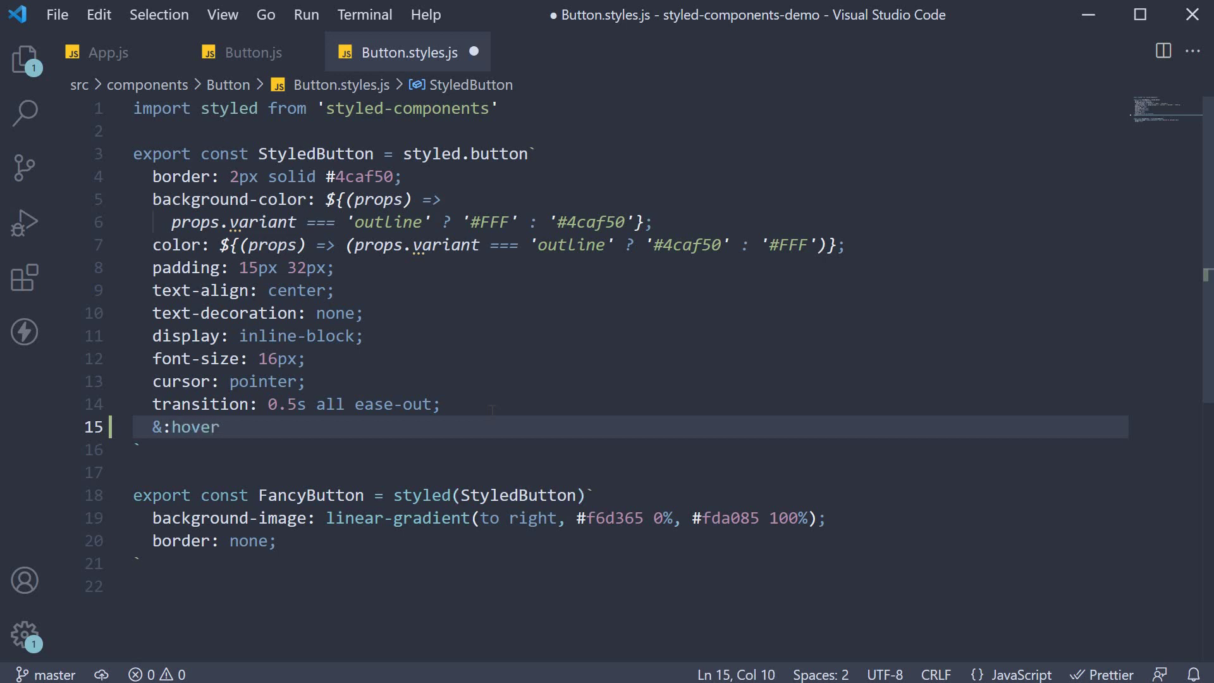
{"action": "type", "text": " {"}
{"action": "key", "text": "Return"}
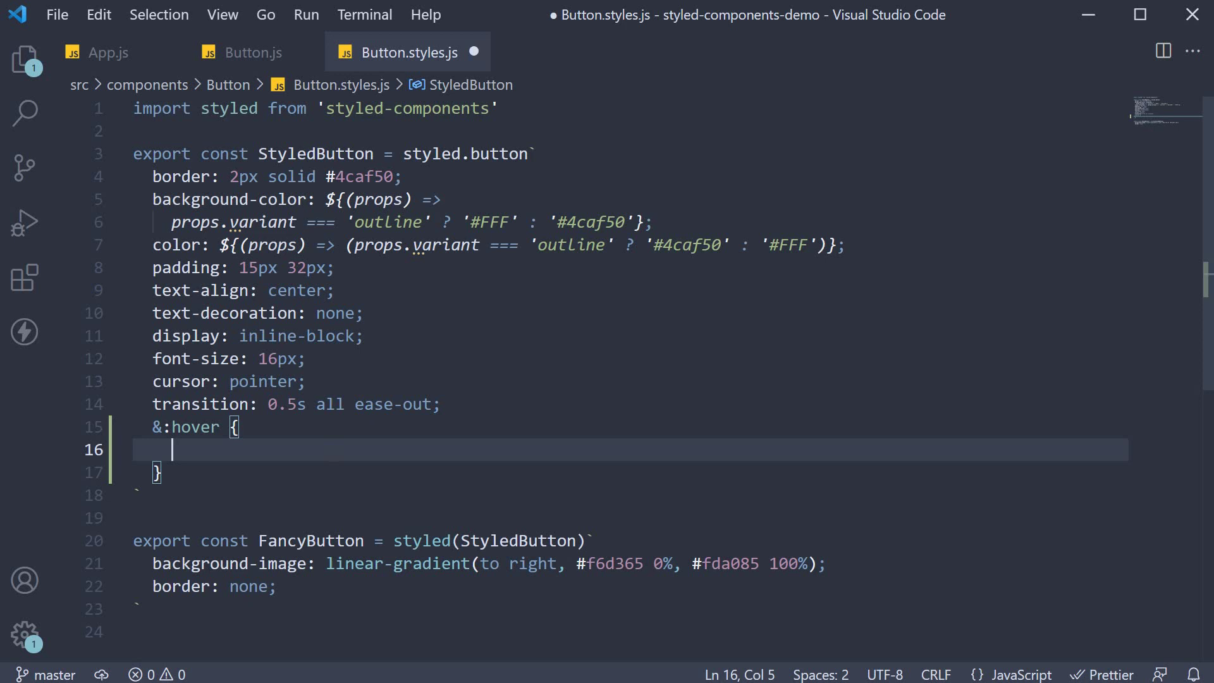
Copy the background-color and color rules into the &:hover block and save.
{"action": "left_click_drag", "start_coordinate": [325, 200], "coordinate": [844, 245]}
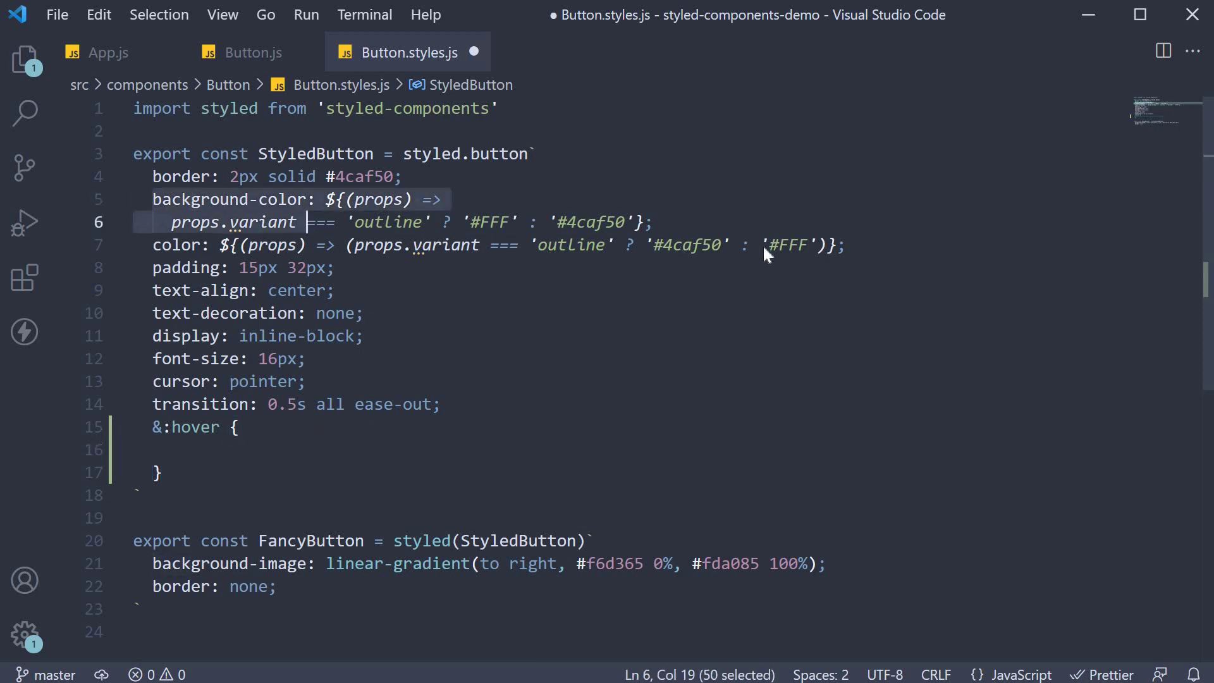
{"action": "type", "text": "background-color: ${(props) =>       props.variant === 'outline' ? '#FFF' : '#4caf50'};     color: ${(props) => (props.variant === 'outline' ? '#4caf50' : '#FFF')};"}
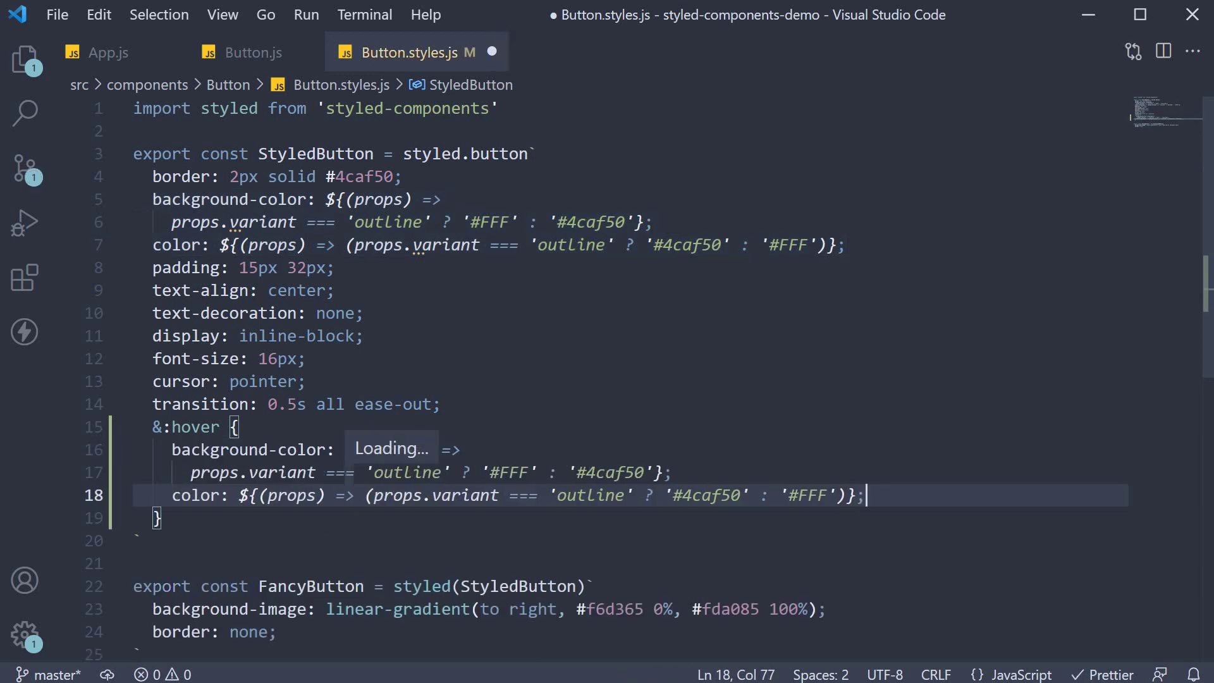
{"action": "key", "text": "ctrl+s"}
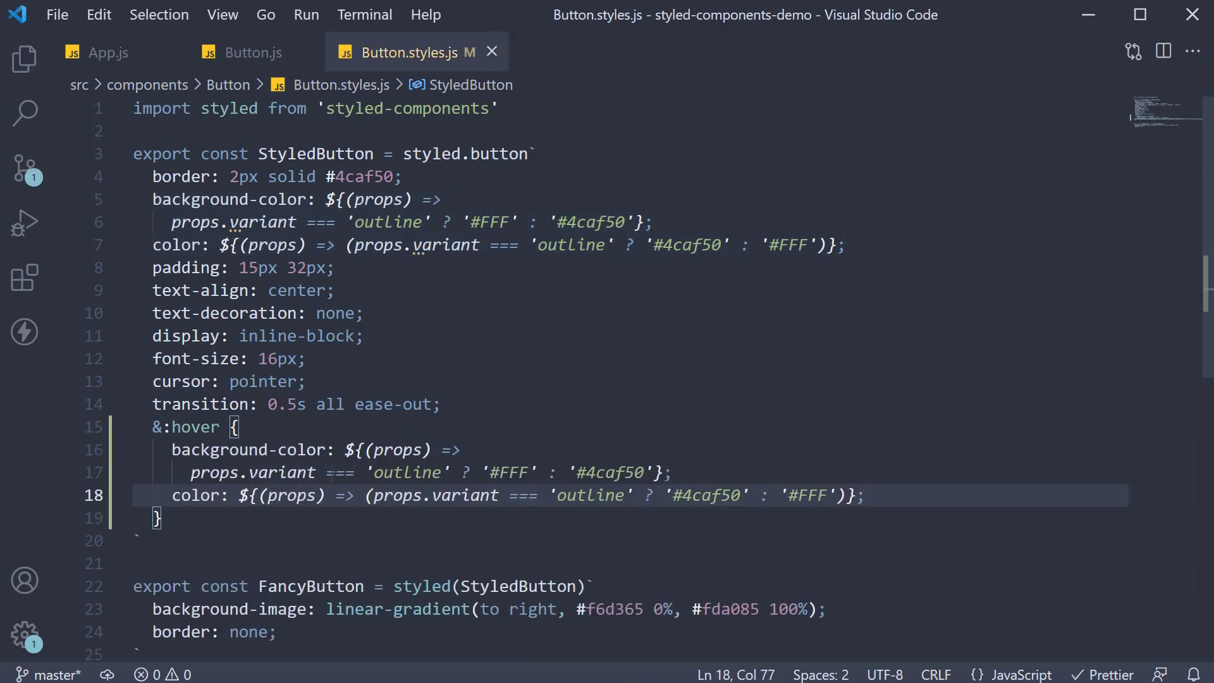
Flip both pasted outline checks from === to !== and save the file.
{"action": "left_click", "coordinate": [326, 473]}
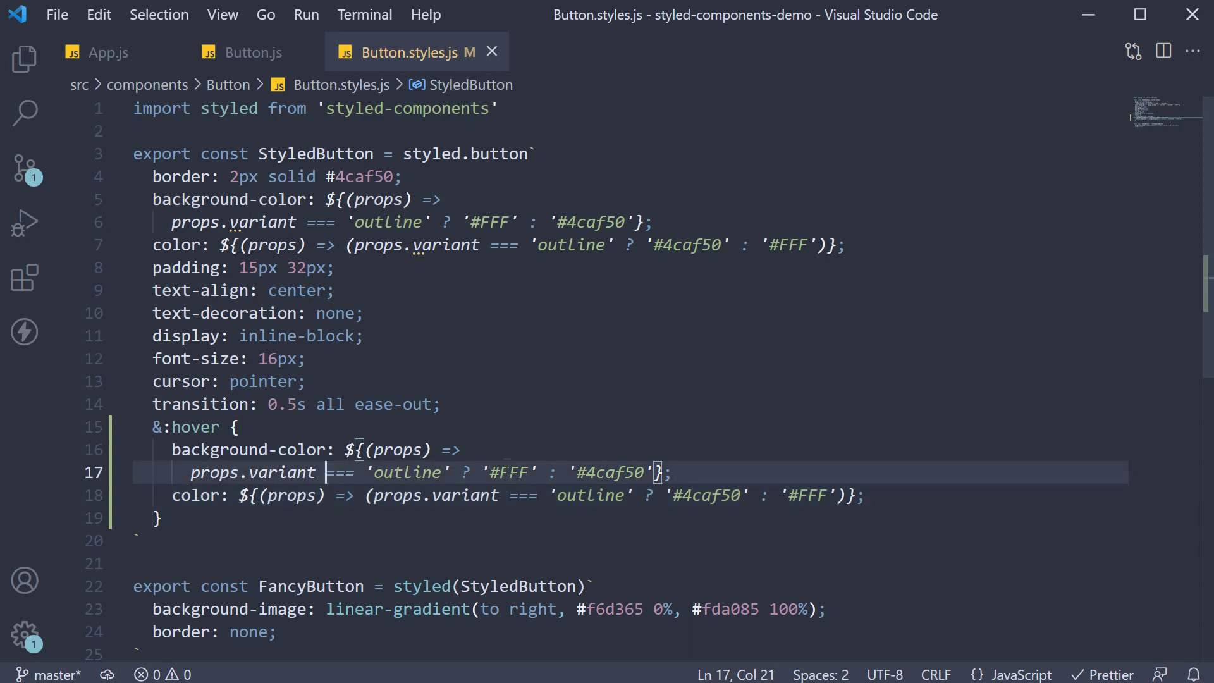
{"action": "key", "text": "BackSpace"}
{"action": "type", "text": "!"}
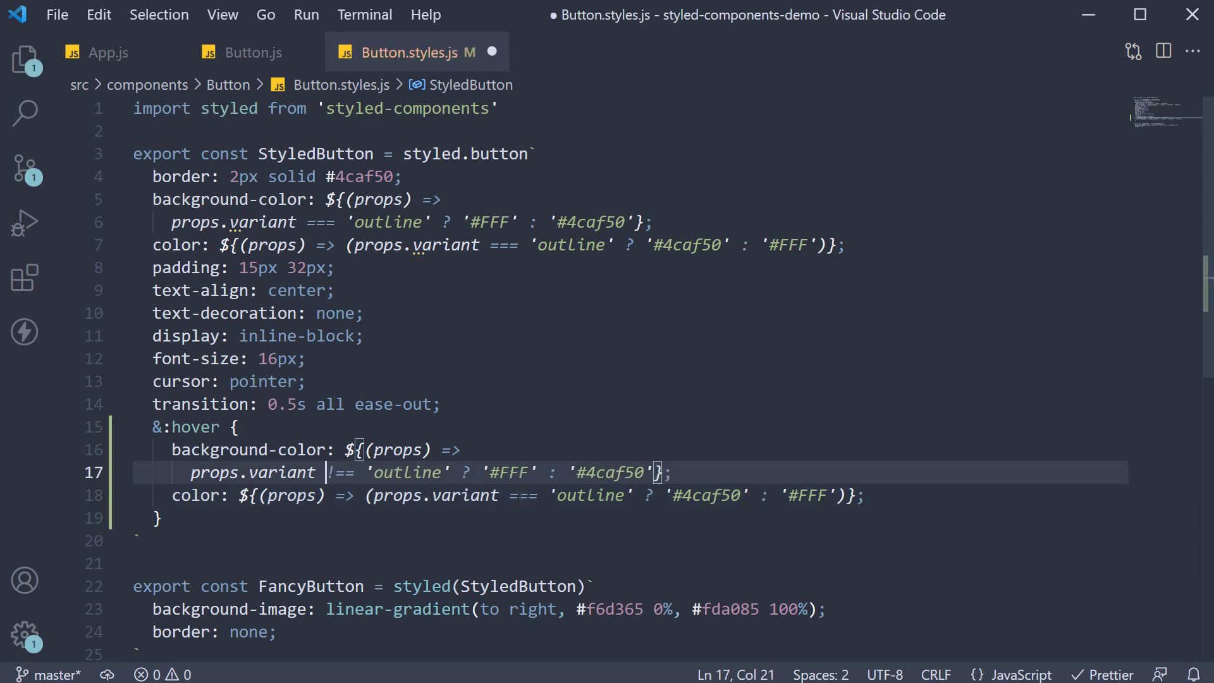
{"action": "left_click", "coordinate": [511, 495]}
{"action": "key", "text": "Delete"}
{"action": "type", "text": "!"}
{"action": "key", "text": "ctrl+s"}
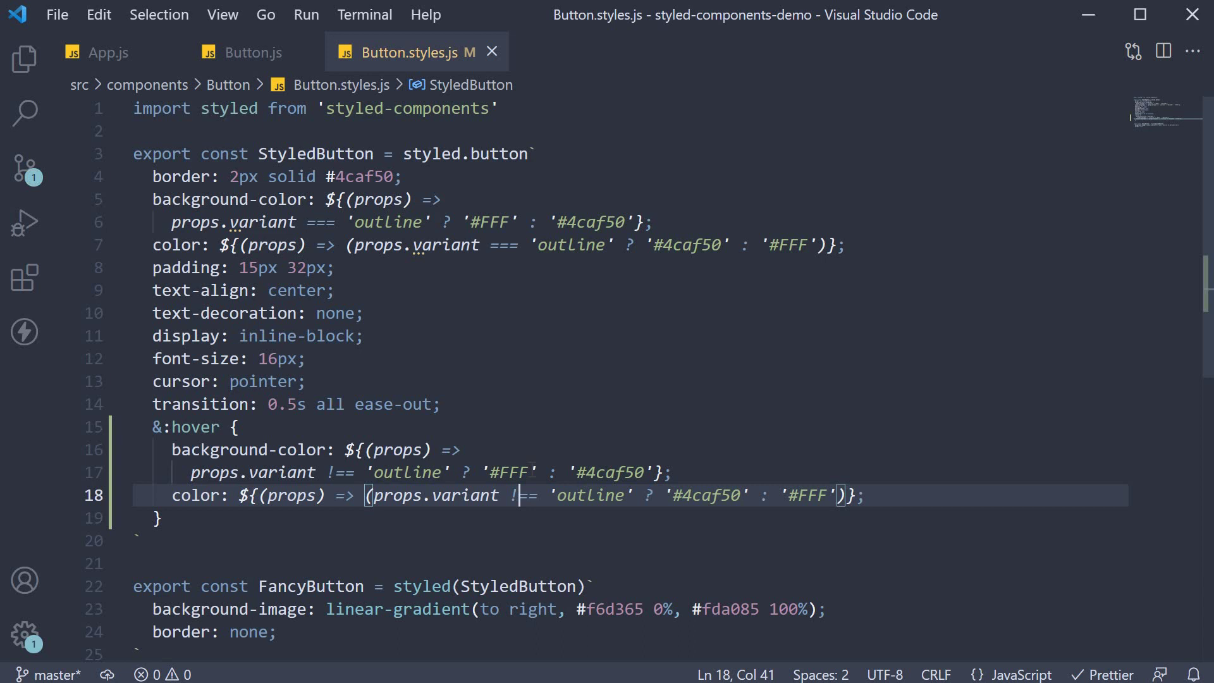
In Chrome at localhost:3000, hover the top green Styled Button to check the inverted colors.
{"action": "key", "text": "alt+Tab"}
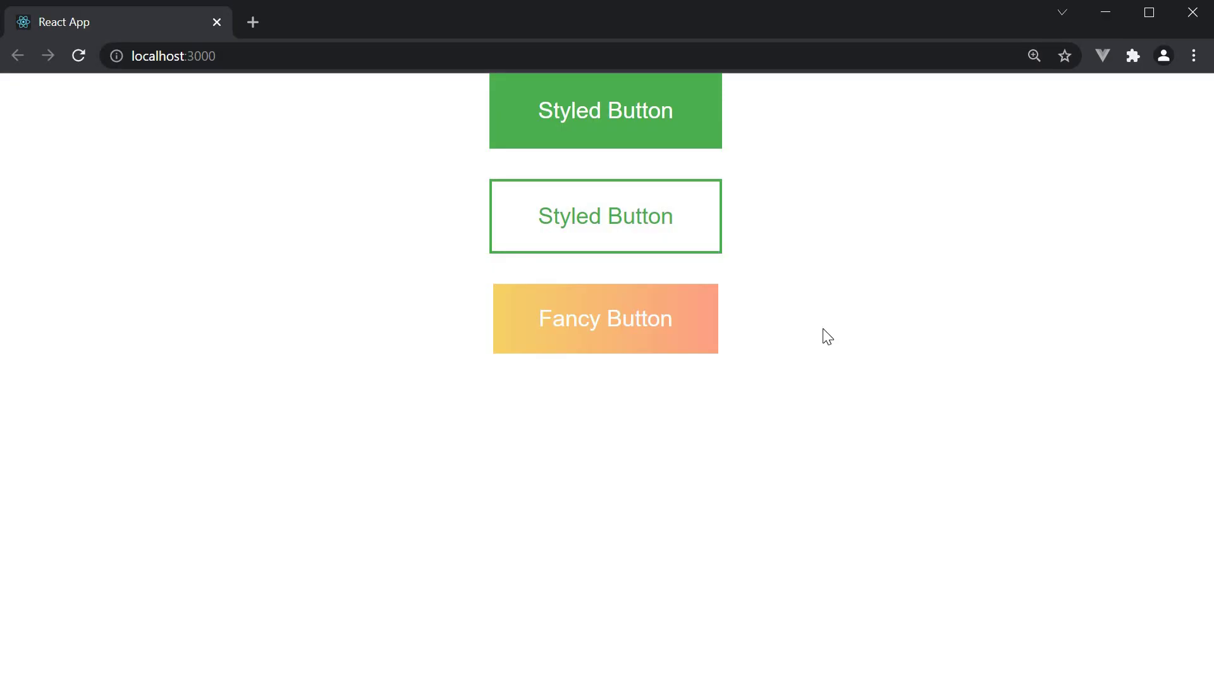
{"action": "left_click", "coordinate": [696, 137]}
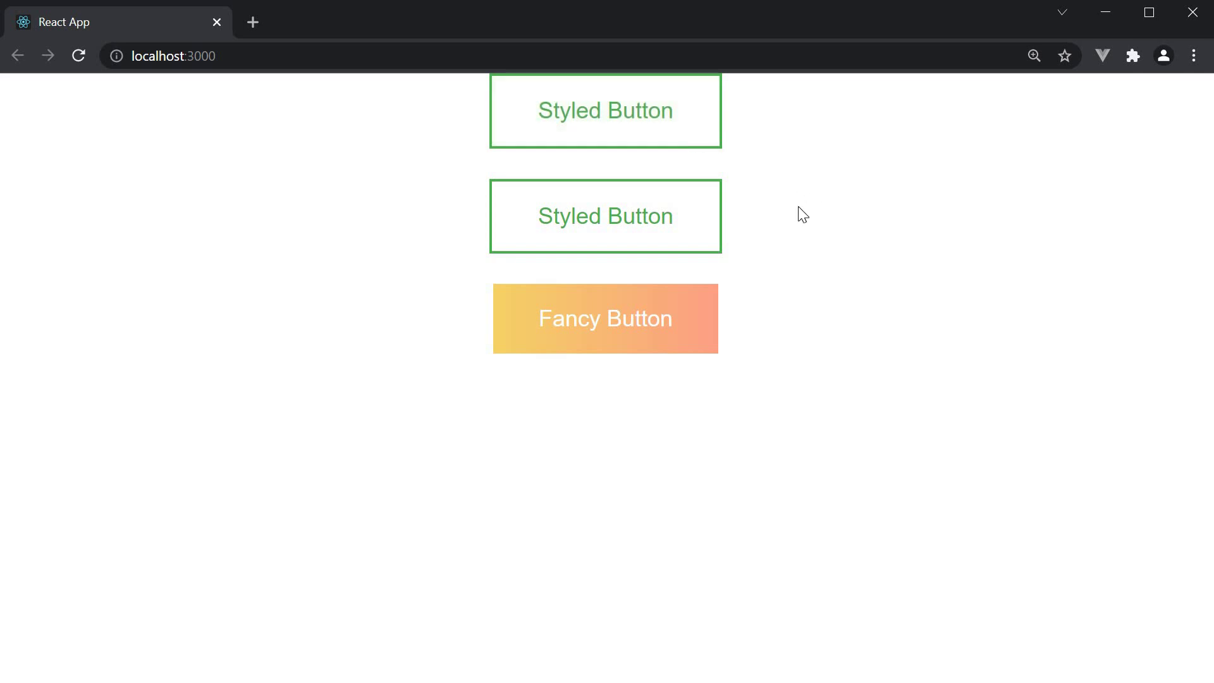